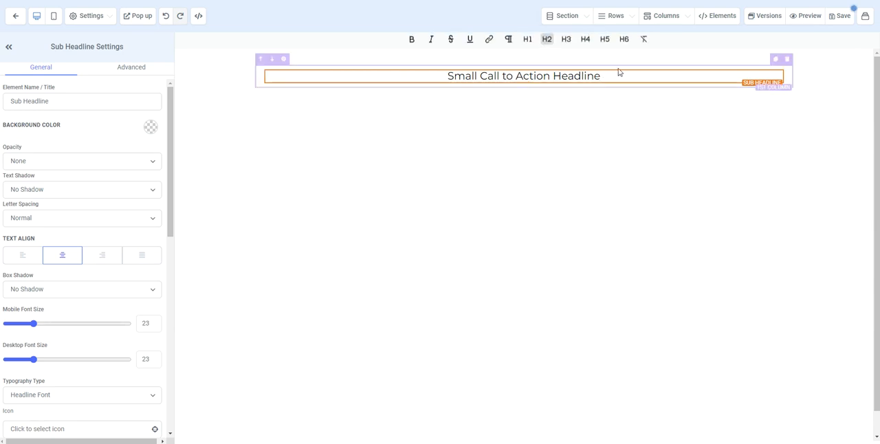
Replace the sub headline's placeholder text with "Welcome to our page!".
double_click(573, 76)
left_click(574, 76)
triple_click(572, 76)
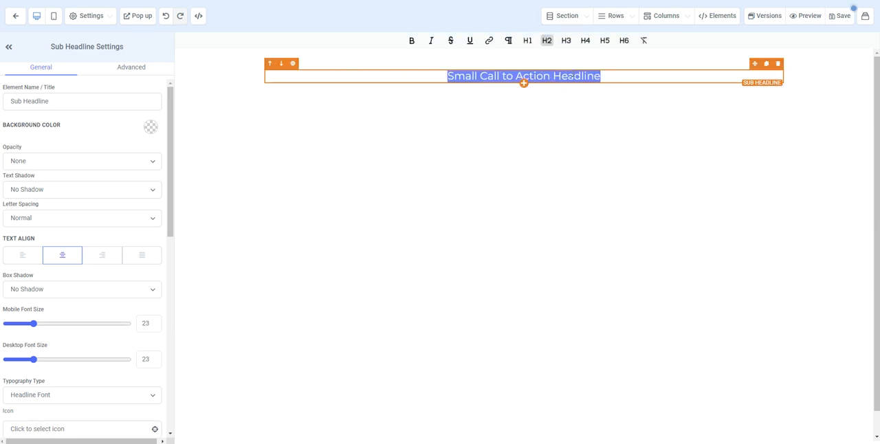
type("Welcome to out")
key("BackSpace")
type("r page!")
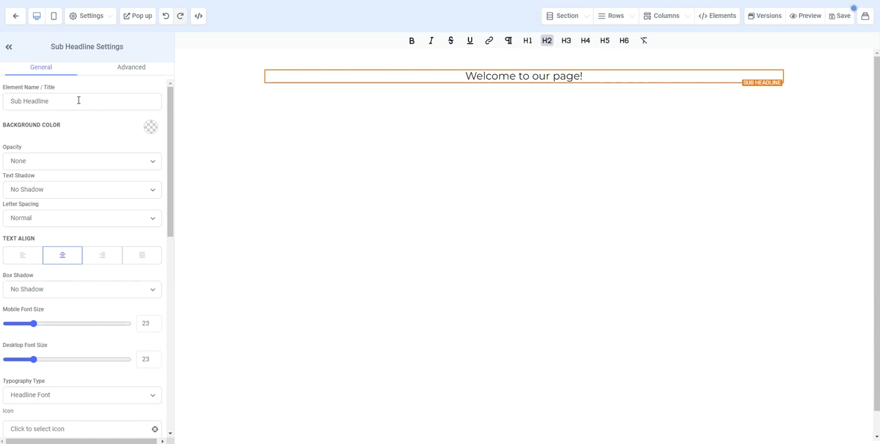
Set the sub headline's background color to light grey and open the form for adding a custom color.
left_click(63, 100)
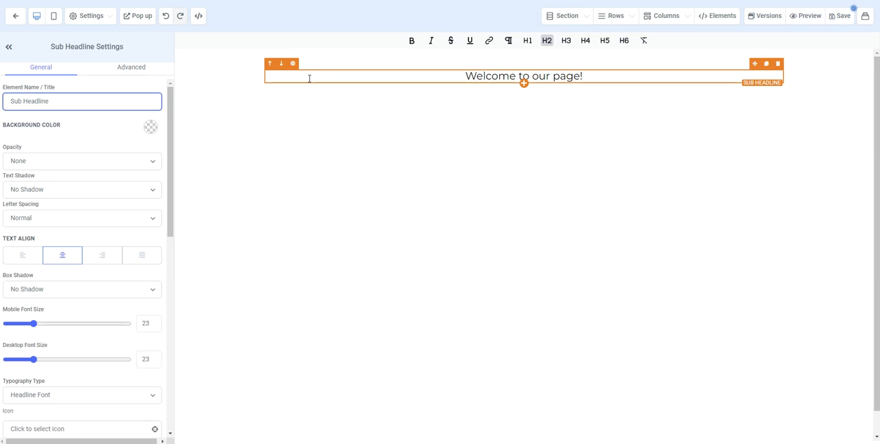
left_click(150, 129)
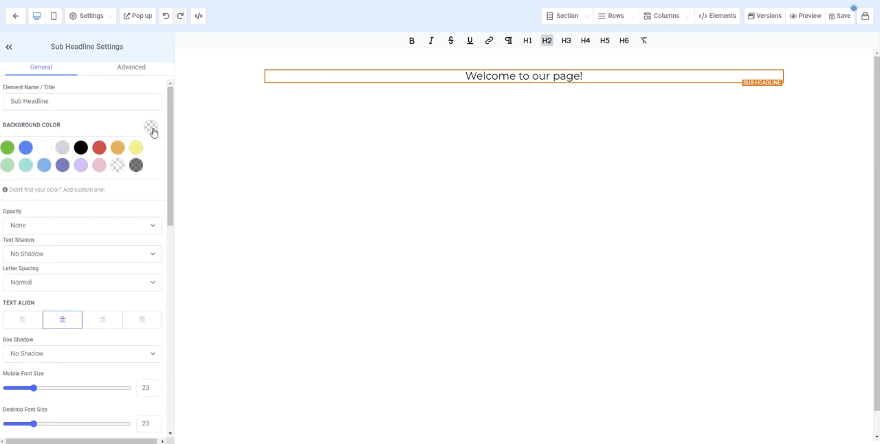
left_click(61, 146)
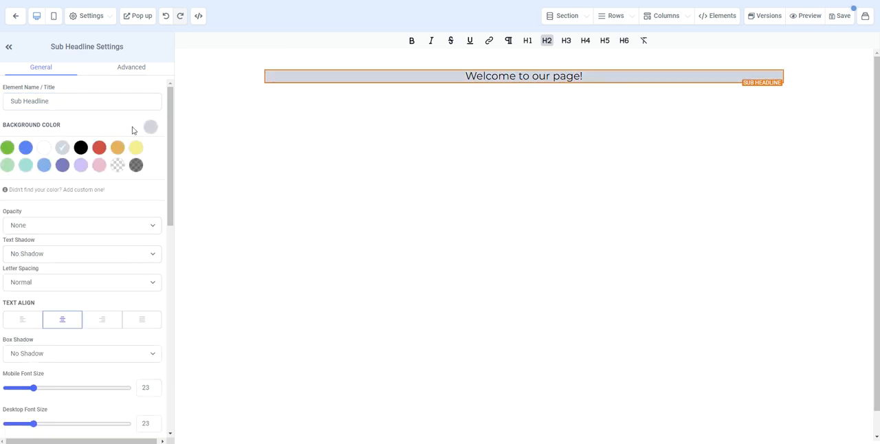
left_click(62, 190)
left_click(42, 227)
Try the Heavy Fade and Half Fade opacity options on the sub headline, and set the opacity back to None.
scroll(117, 236, "down", 1)
scroll(117, 237, "down", 1)
left_click(63, 199)
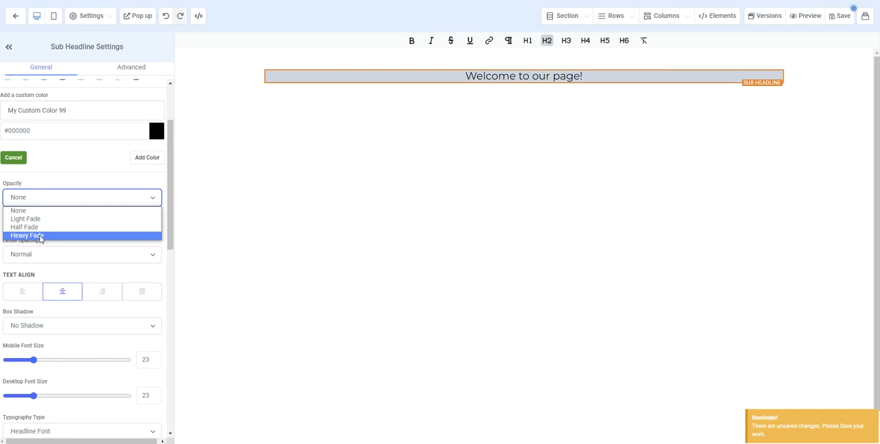
left_click(39, 237)
left_click(59, 199)
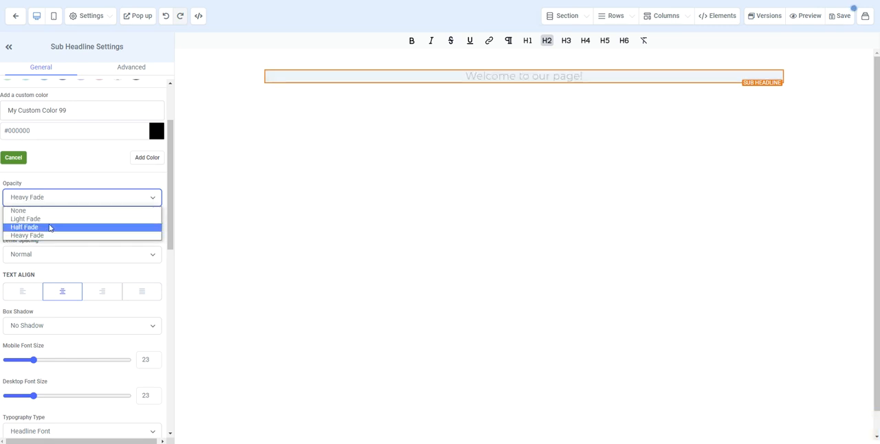
left_click(50, 228)
left_click(63, 198)
left_click(55, 212)
Apply the Mid Shadow text shadow to the sub headline.
left_click(54, 229)
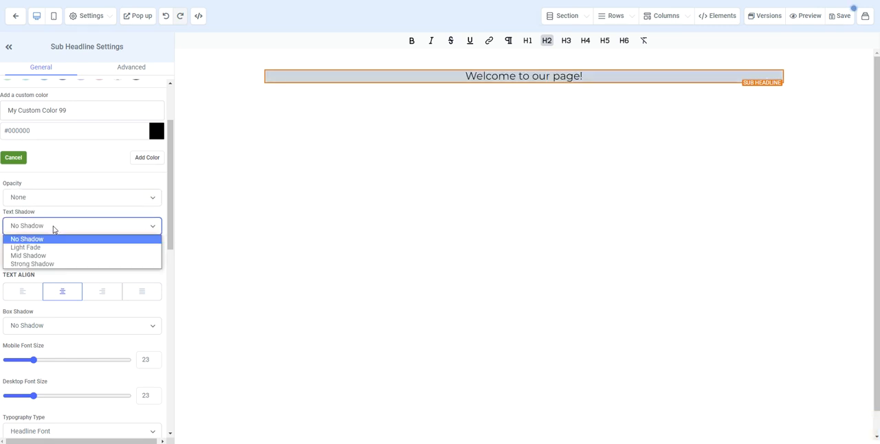
left_click(62, 253)
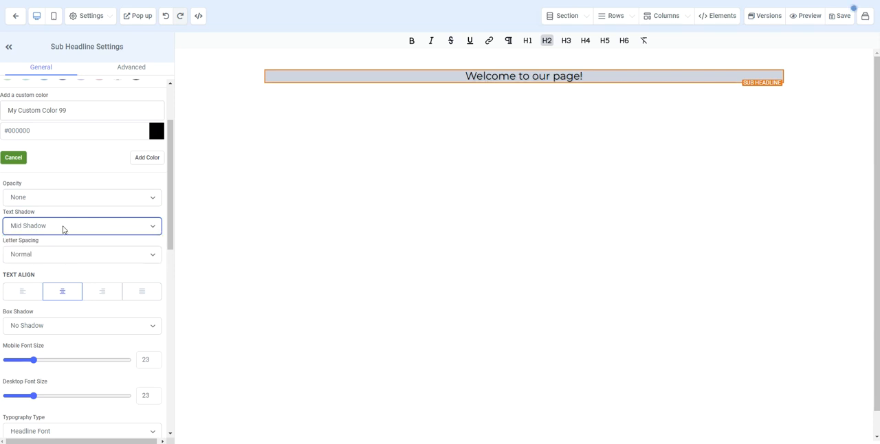
left_click(63, 229)
left_click(53, 259)
Try 2px letter spacing on the sub headline and settle on -1px.
left_click(49, 258)
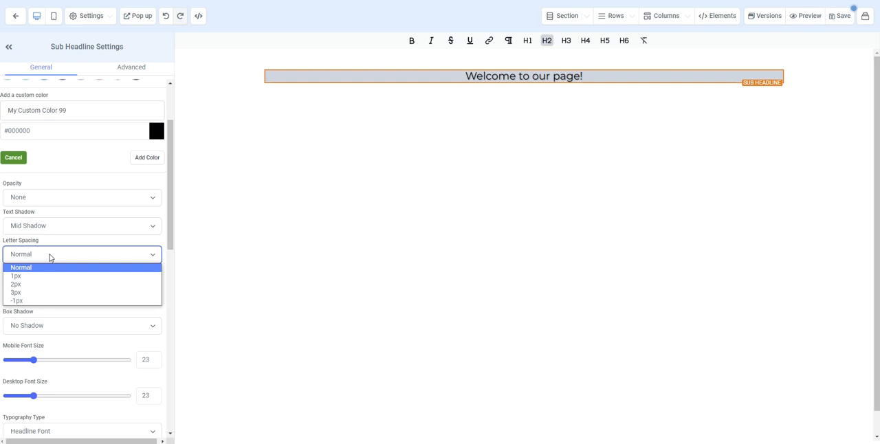
left_click(38, 285)
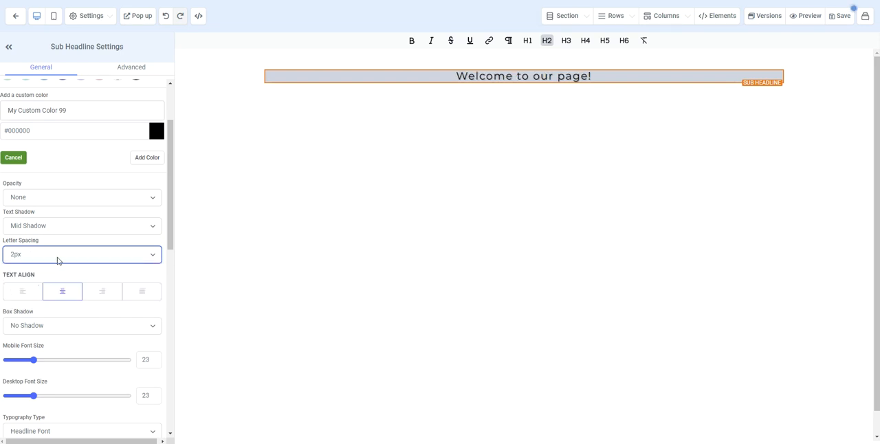
left_click(58, 260)
left_click(35, 302)
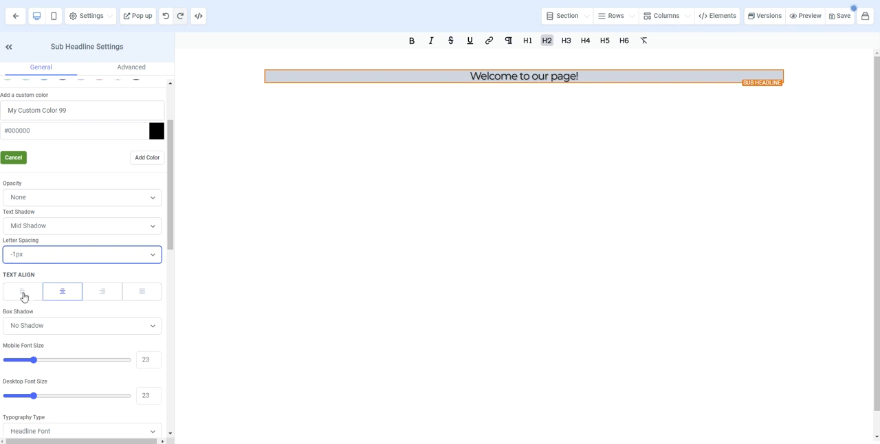
Try left and right alignment for the sub headline text, and return it to centre alignment.
scroll(34, 306, "down", 2)
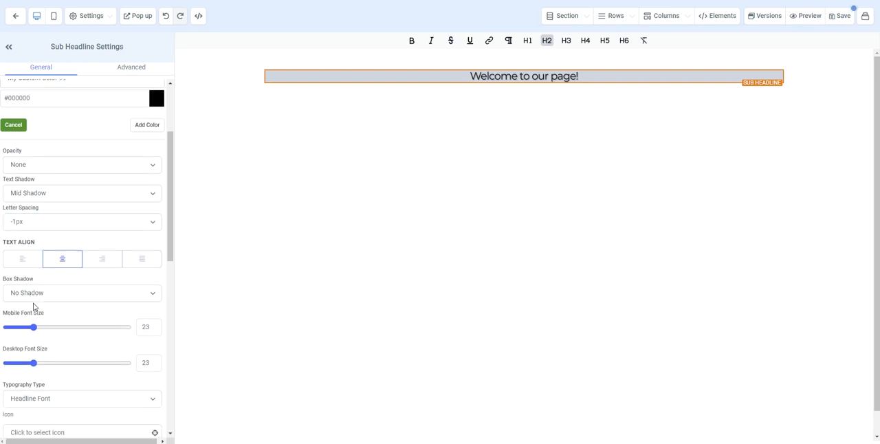
left_click(19, 250)
left_click(62, 249)
left_click(102, 251)
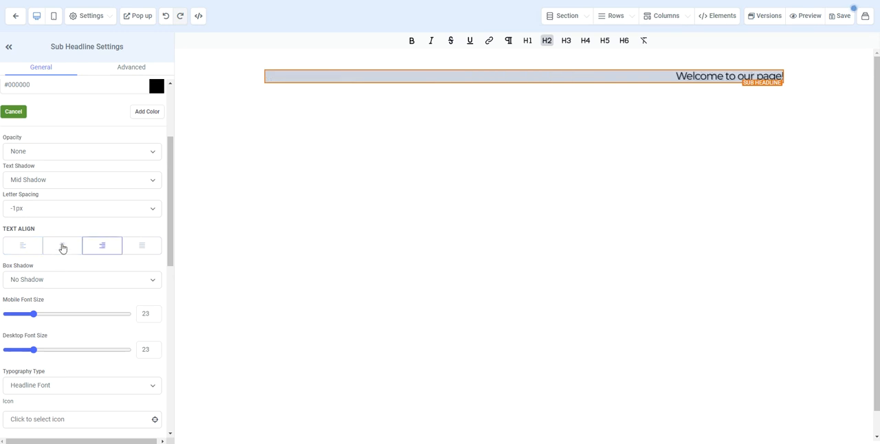
left_click(62, 248)
Give the sub headline box a 30% Drop Shadow and set its desktop font size to 25.
left_click(61, 284)
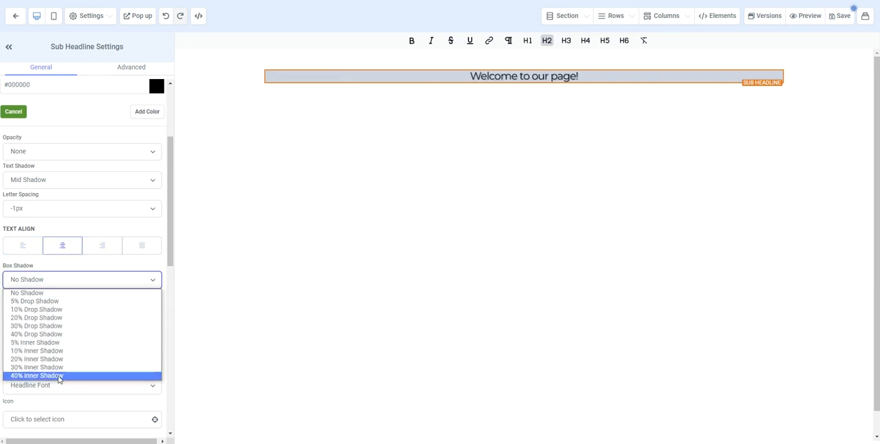
left_click(52, 326)
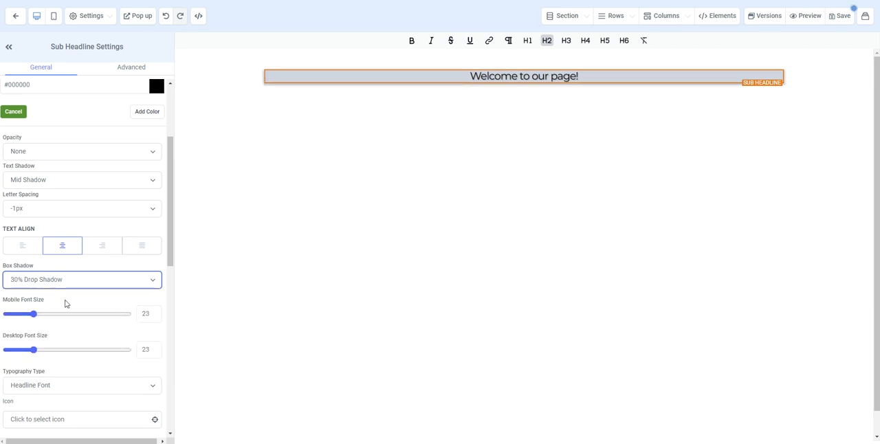
scroll(79, 298, "down", 1)
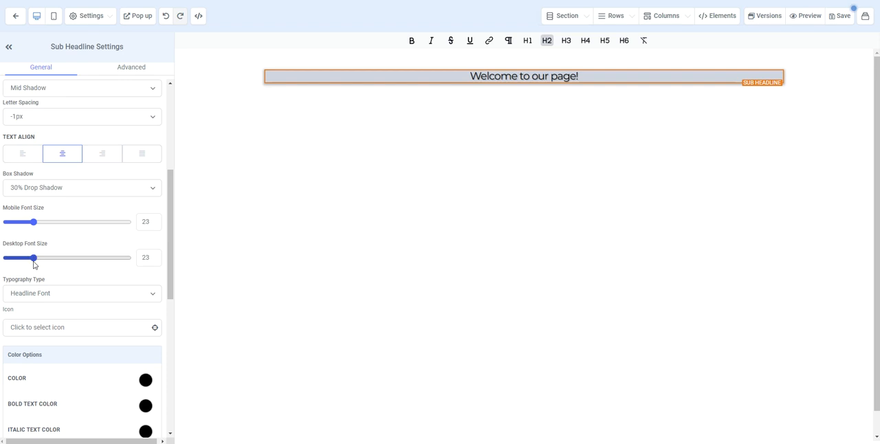
mouse_move(33, 259)
left_mouse_down()
mouse_move(100, 259)
mouse_move(31, 260)
left_mouse_up()
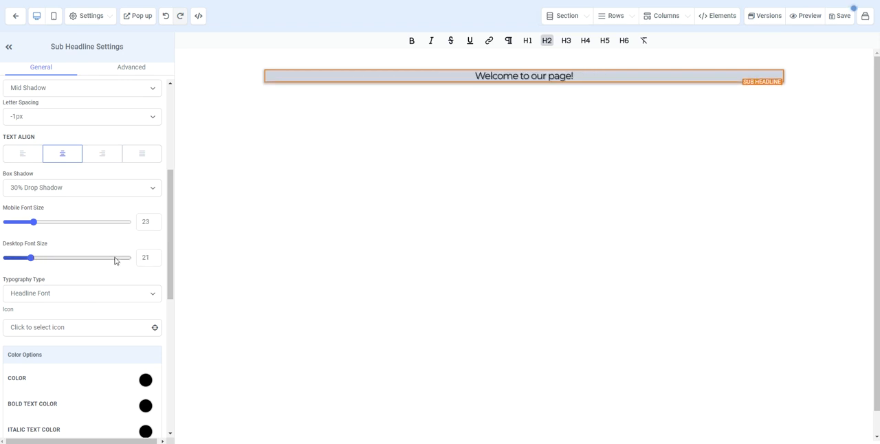
type("25")
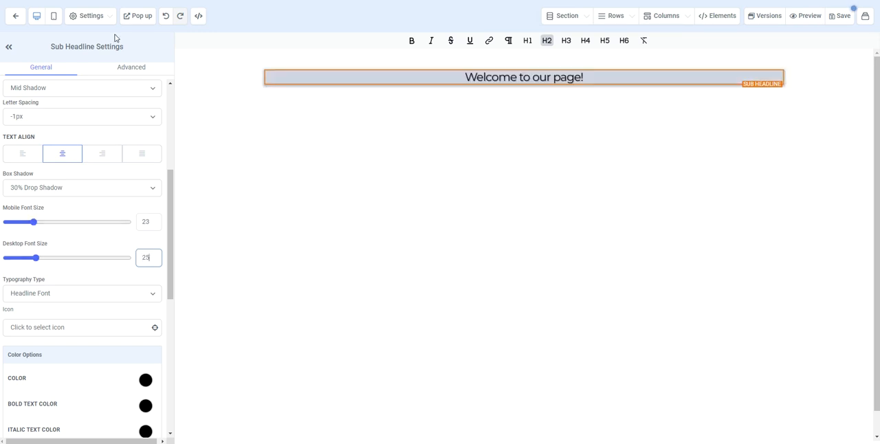
Set the sub headline's mobile font size to 25 in the mobile view and return to the desktop view.
left_click(54, 16)
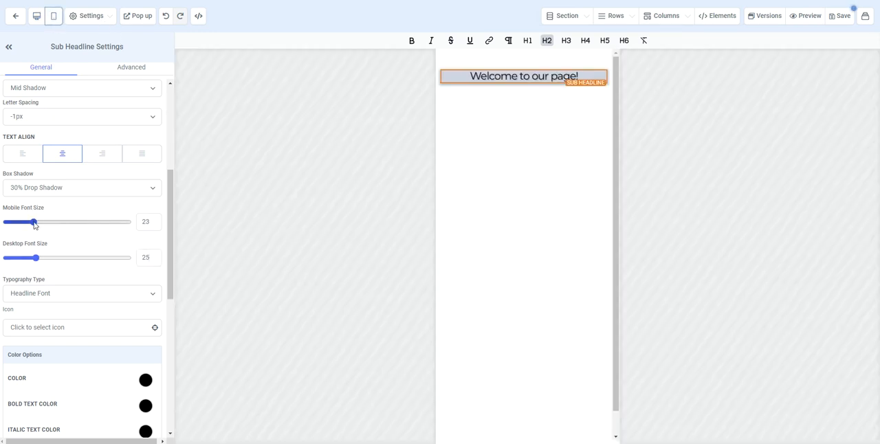
mouse_move(33, 222)
left_mouse_down()
mouse_move(70, 222)
mouse_move(35, 222)
left_mouse_up()
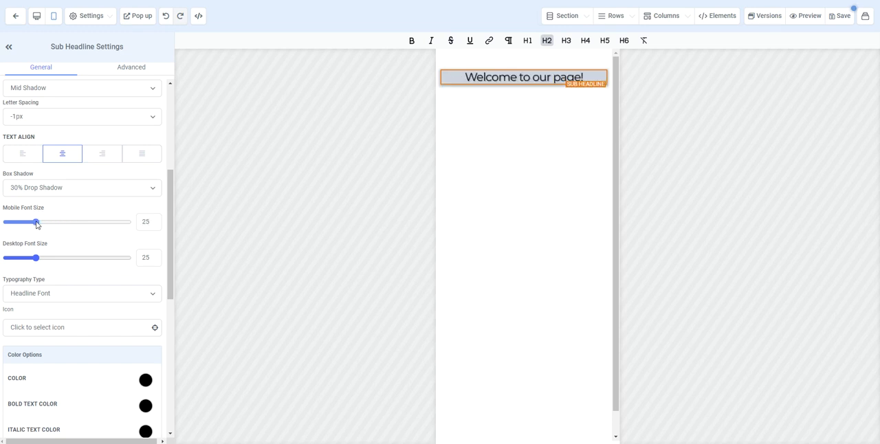
left_click(38, 18)
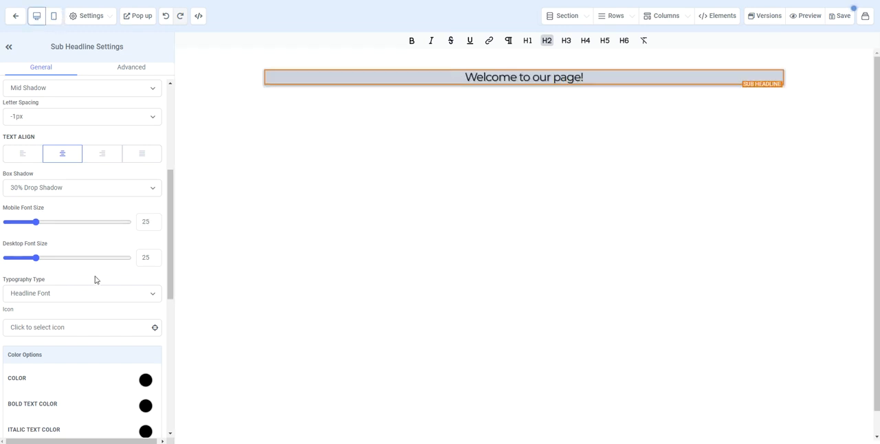
Switch the sub headline's typography type to Custom Font and choose Lato as the font family.
scroll(96, 279, "down", 1)
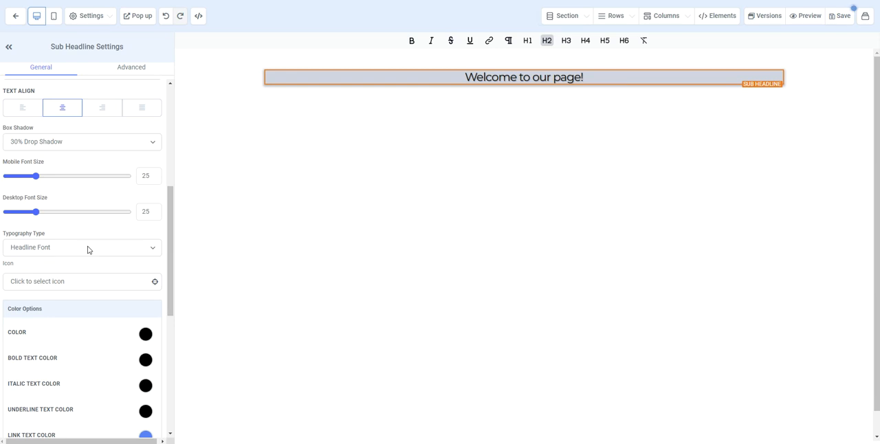
left_click(88, 249)
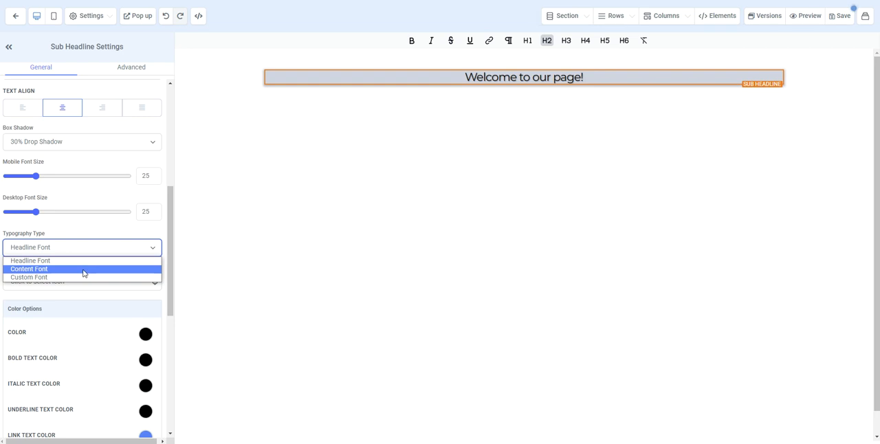
left_click(73, 277)
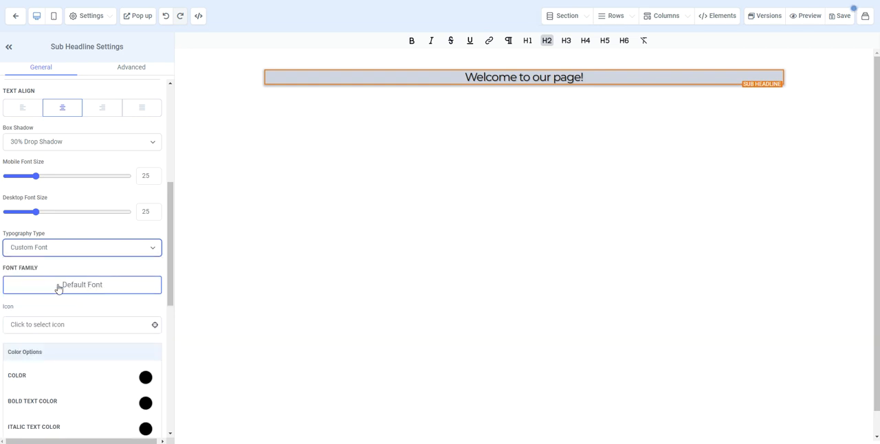
left_click(59, 289)
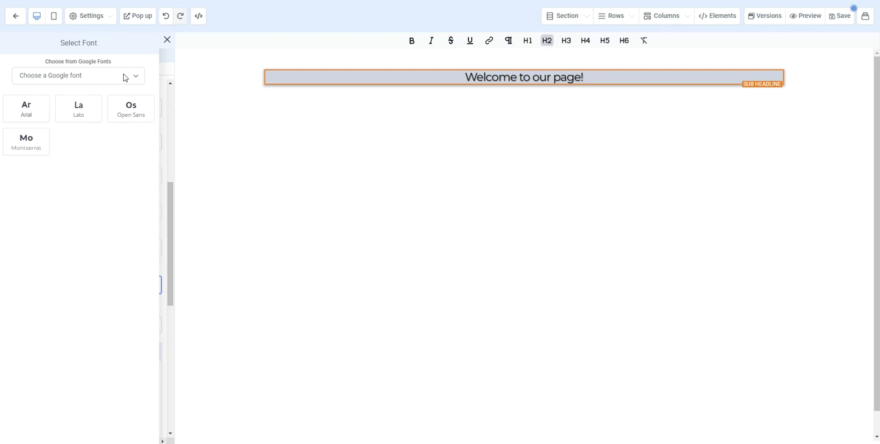
left_click(124, 77)
scroll(88, 225, "down", 10)
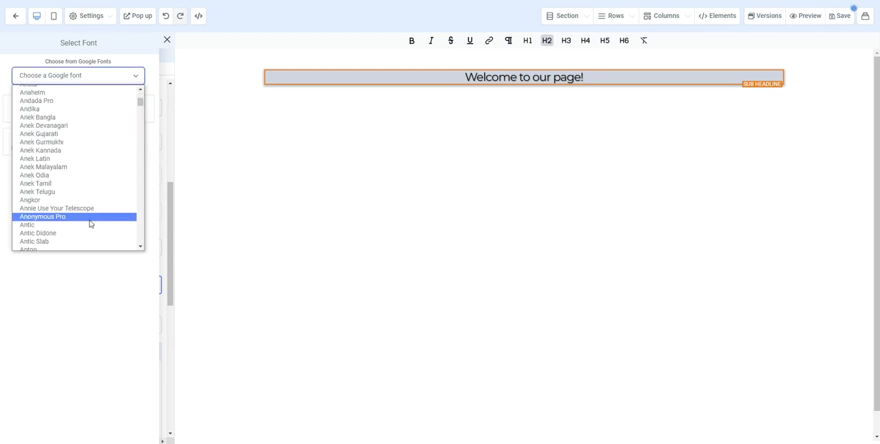
scroll(89, 224, "up", 10)
left_click(127, 75)
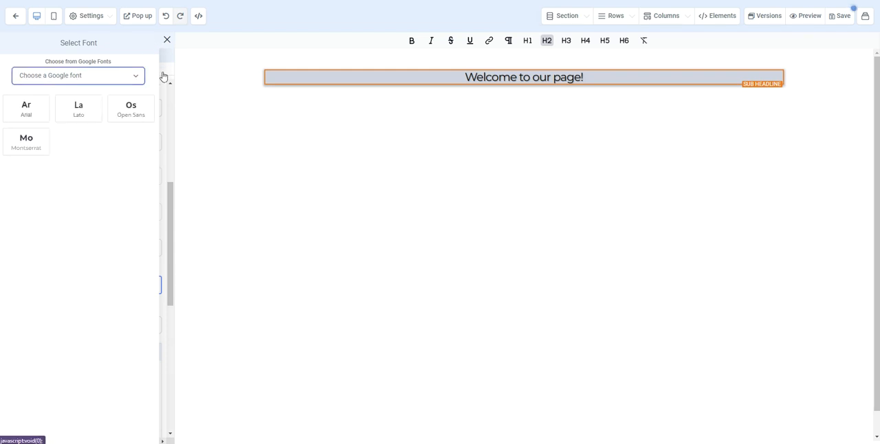
left_click(86, 106)
Add the solid round yarn icon in front of the sub headline text.
scroll(96, 296, "down", 1)
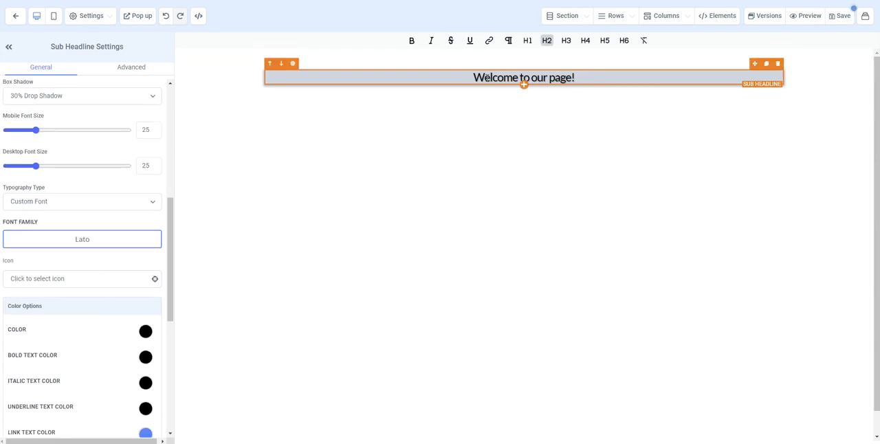
left_click(152, 279)
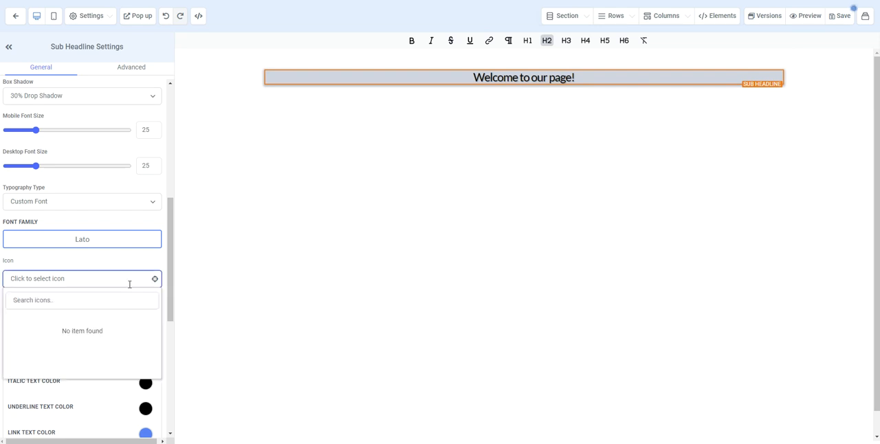
scroll(88, 352, "down", 10)
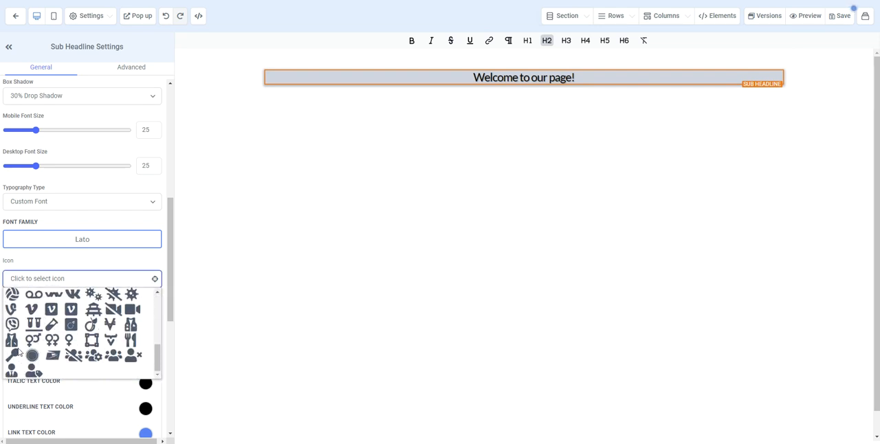
scroll(78, 357, "up", 5)
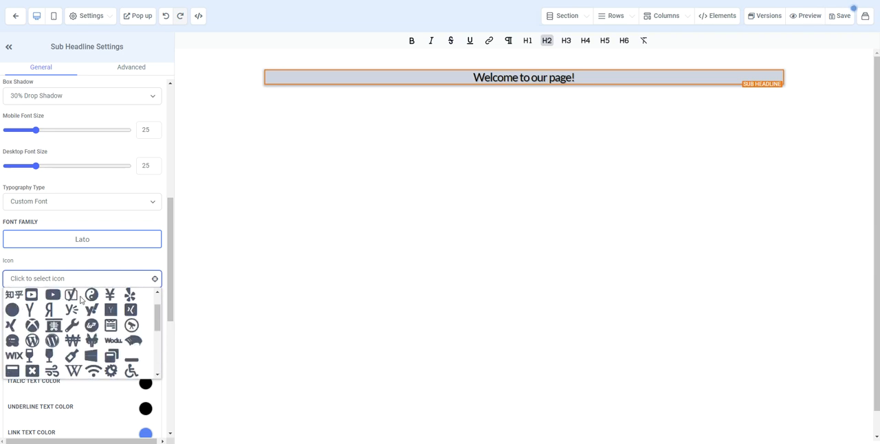
left_click(12, 309)
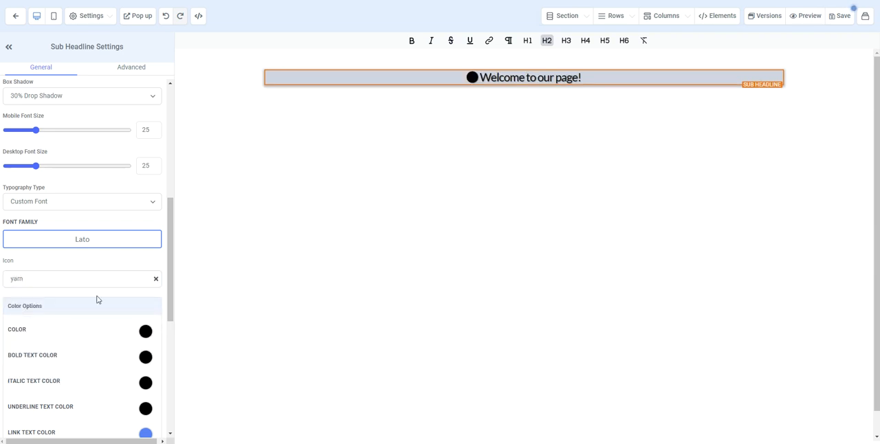
Set the sub headline's text color to the muted purple swatch.
scroll(97, 300, "down", 4)
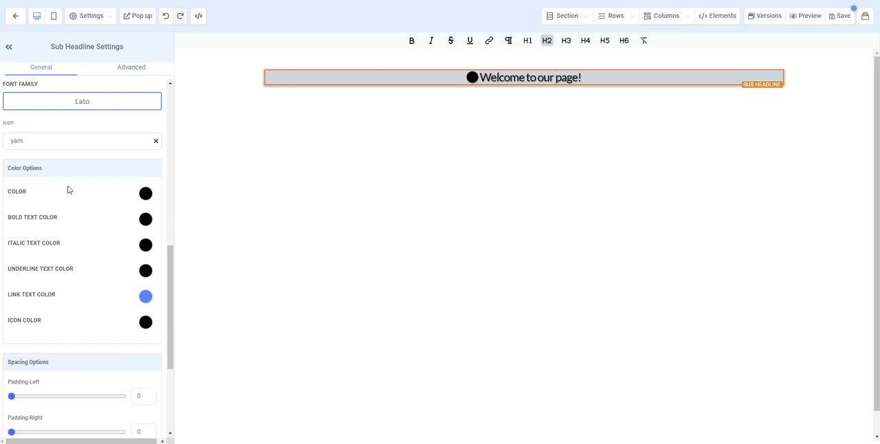
left_click(146, 194)
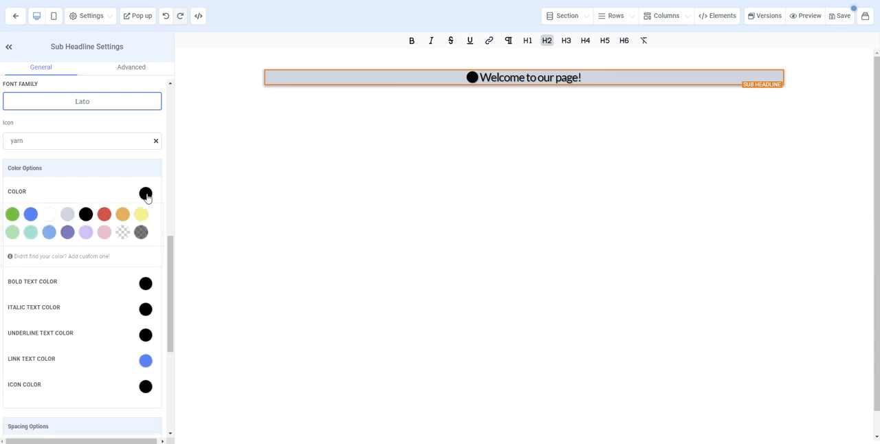
left_click(68, 232)
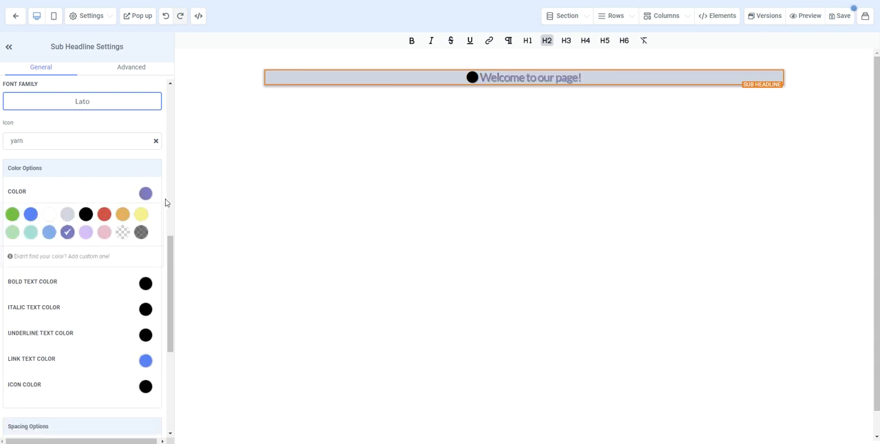
left_click(144, 196)
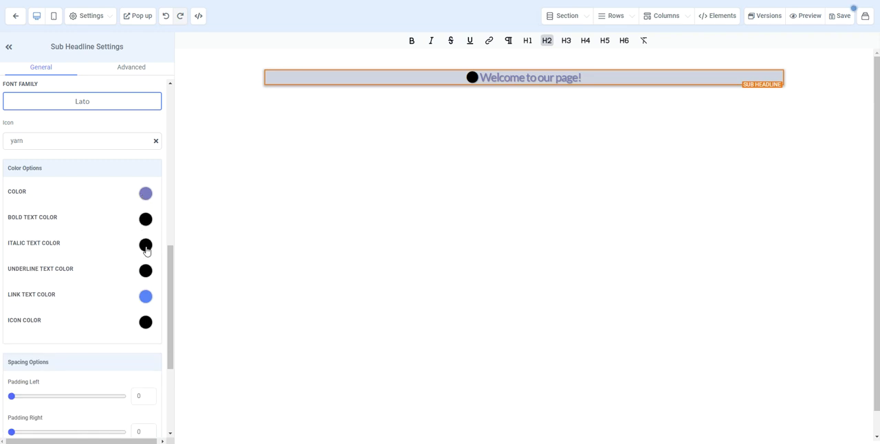
Set the sub headline's icon color to light pink and open the custom color form.
left_click(146, 323)
scroll(146, 323, "down", 1)
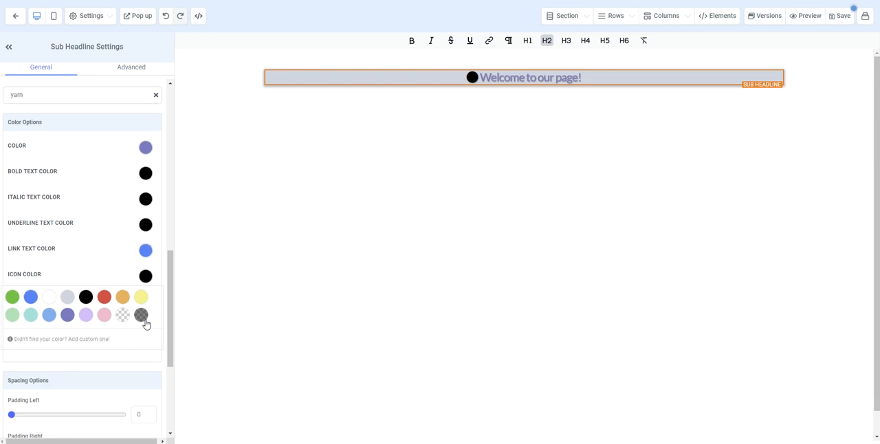
left_click(104, 314)
left_click(89, 340)
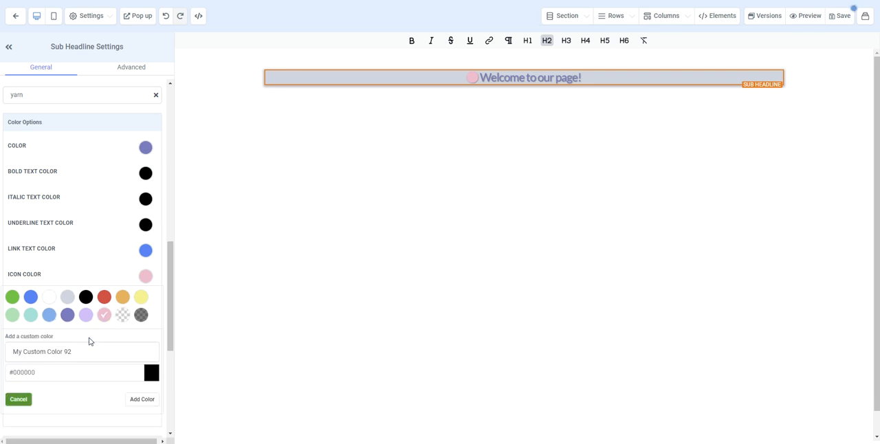
Try a left padding of 10 on the sub headline and clear the value again.
scroll(62, 310, "down", 3)
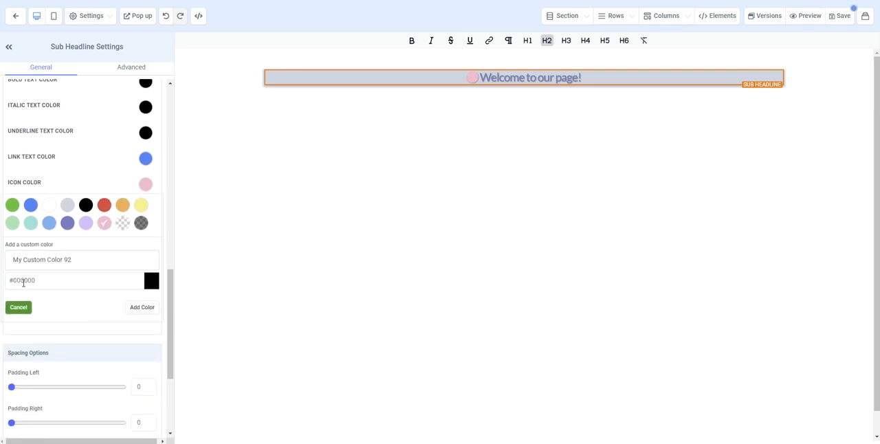
scroll(67, 273, "down", 3)
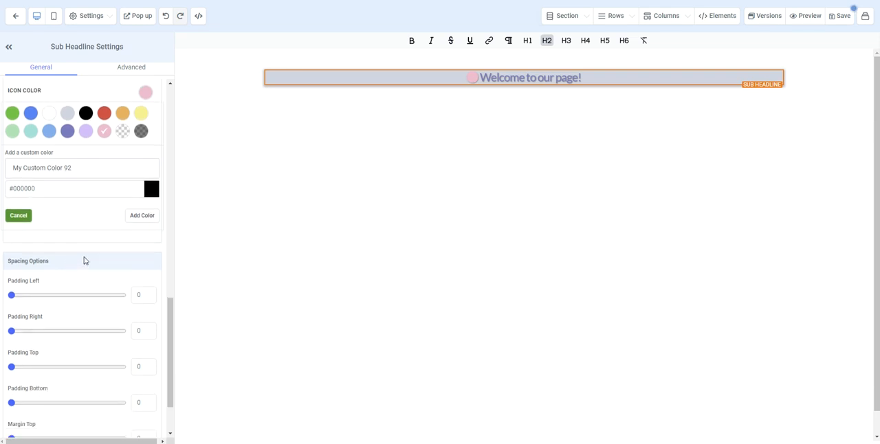
scroll(84, 260, "down", 3)
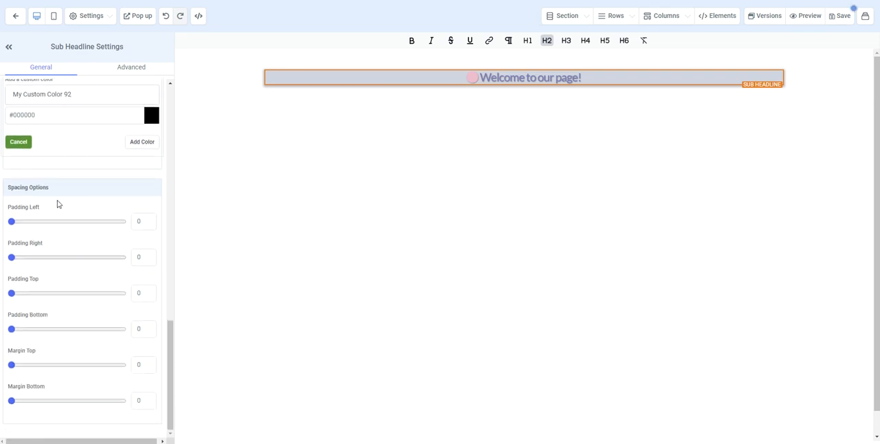
mouse_move(15, 225)
left_mouse_down()
mouse_move(54, 222)
mouse_move(11, 224)
left_mouse_up()
mouse_move(11, 258)
left_mouse_down()
mouse_move(34, 264)
mouse_move(11, 258)
left_mouse_up()
left_click(148, 221)
type("10")
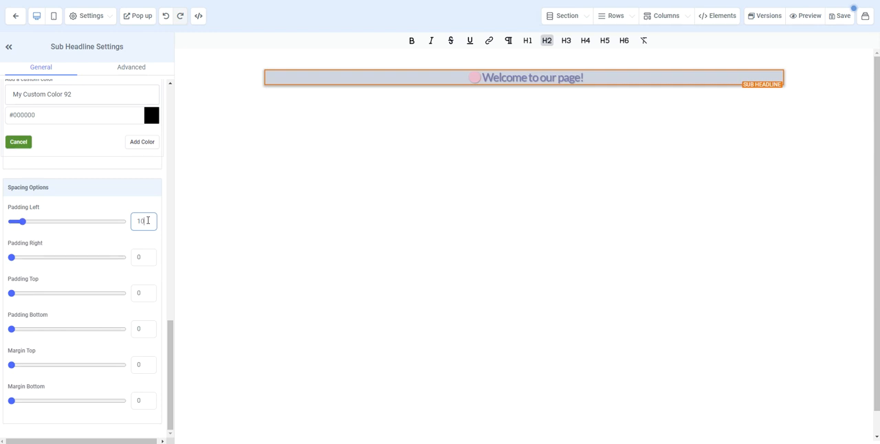
left_click_drag(147, 221, 127, 223)
key("BackSpace")
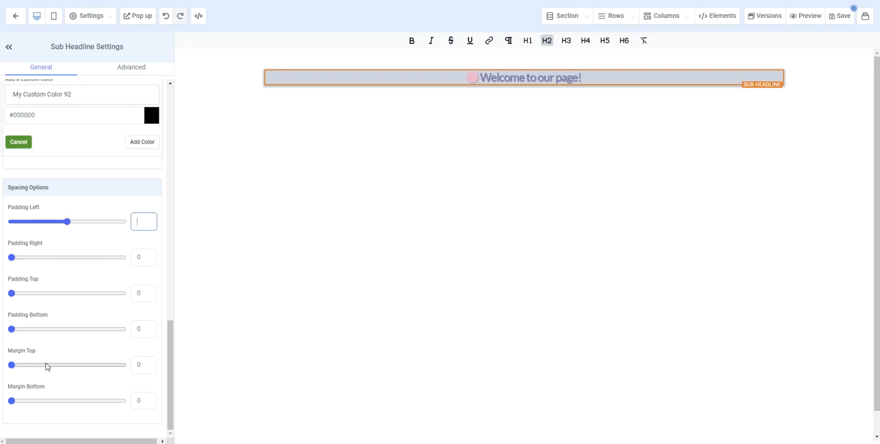
mouse_move(13, 364)
left_mouse_down()
mouse_move(84, 365)
mouse_move(11, 371)
mouse_move(49, 367)
mouse_move(20, 378)
left_mouse_up()
double_click(143, 370)
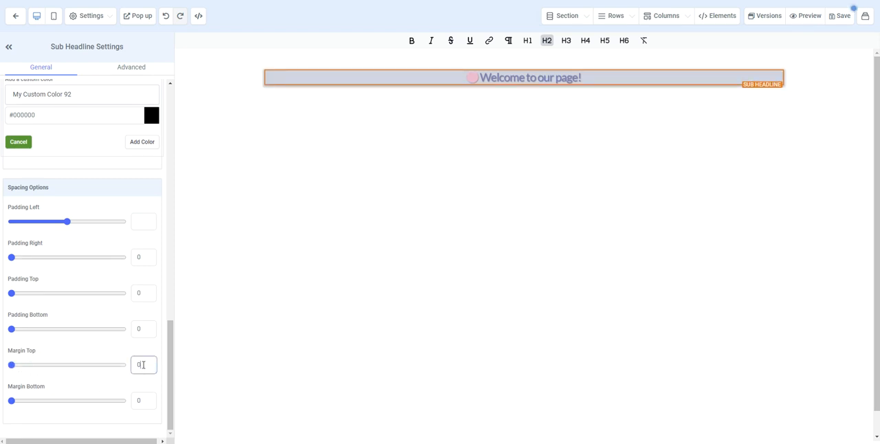
Give the sub headline a Top Border in its advanced settings.
scroll(103, 334, "up", 3)
left_click(129, 71)
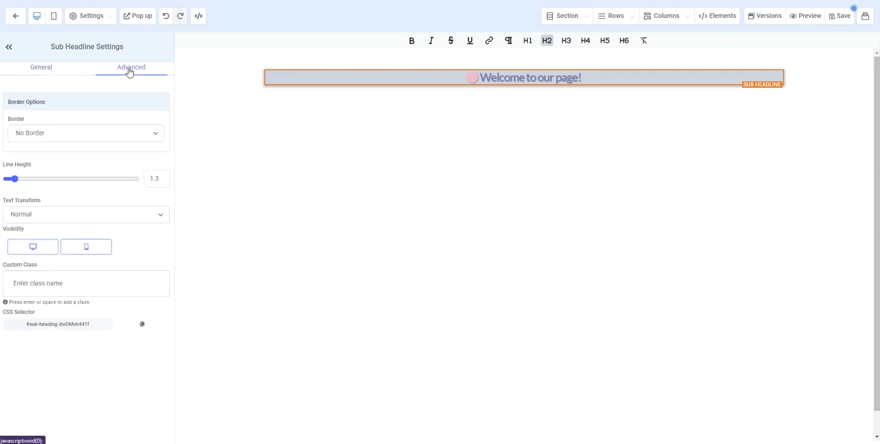
left_click(77, 135)
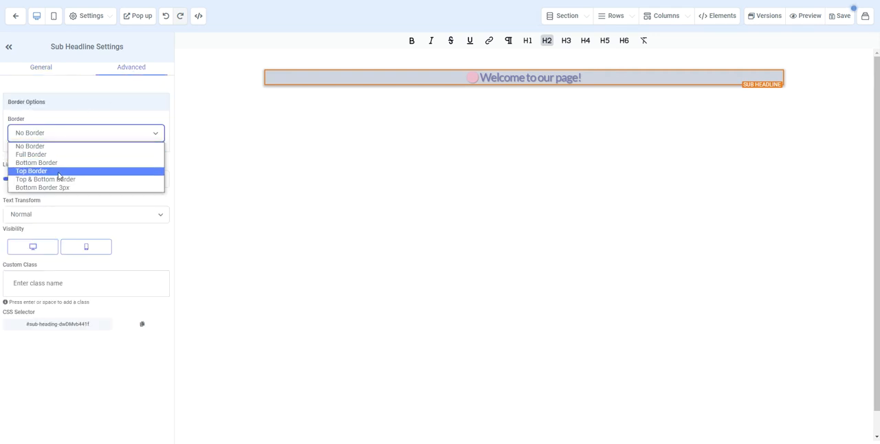
left_click(59, 172)
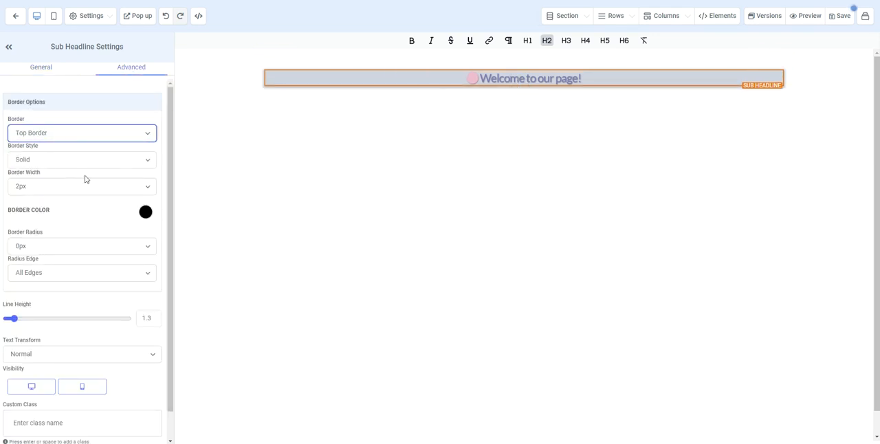
mouse_move(426, 74)
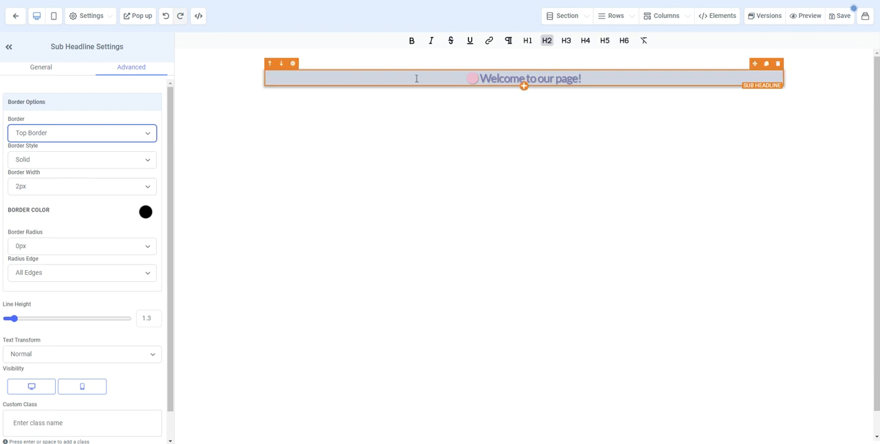
Review the available style, width and color options for the sub headline's border.
left_click(91, 164)
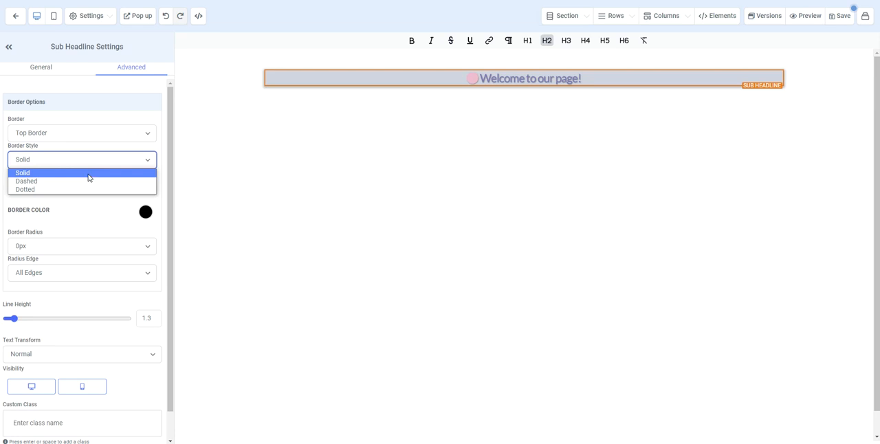
left_click(97, 163)
left_click(85, 189)
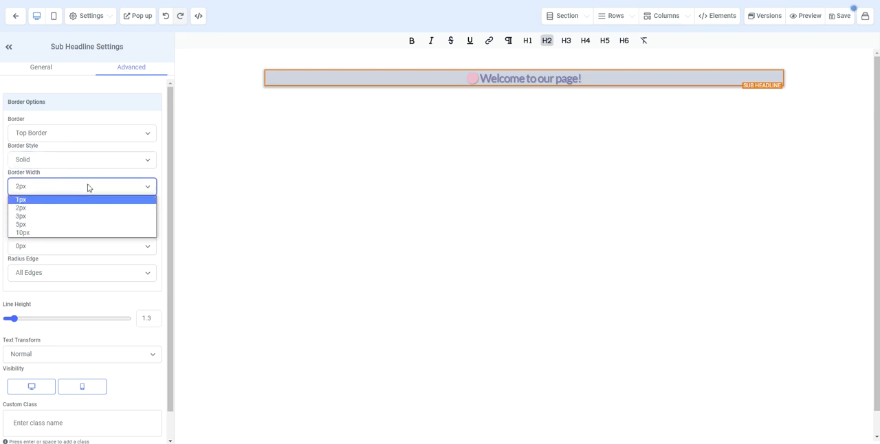
left_click(87, 187)
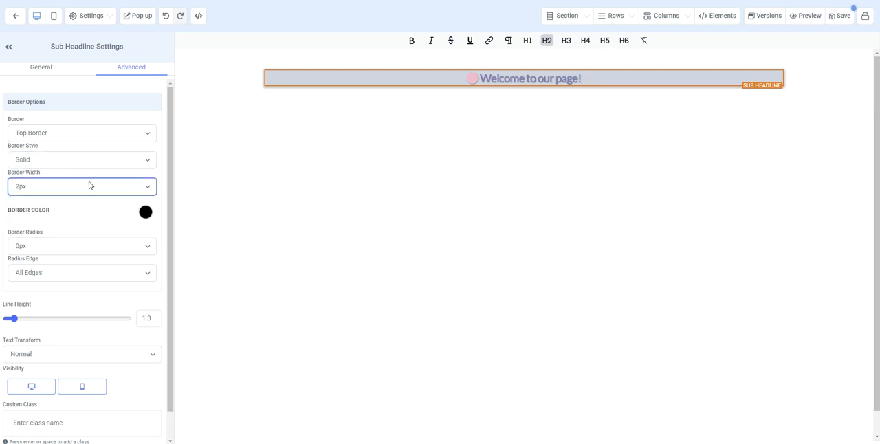
left_click(145, 213)
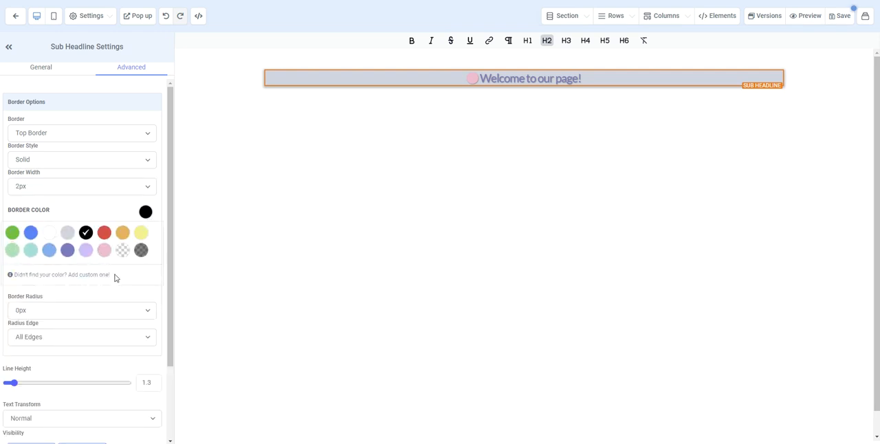
scroll(116, 277, "down", 3)
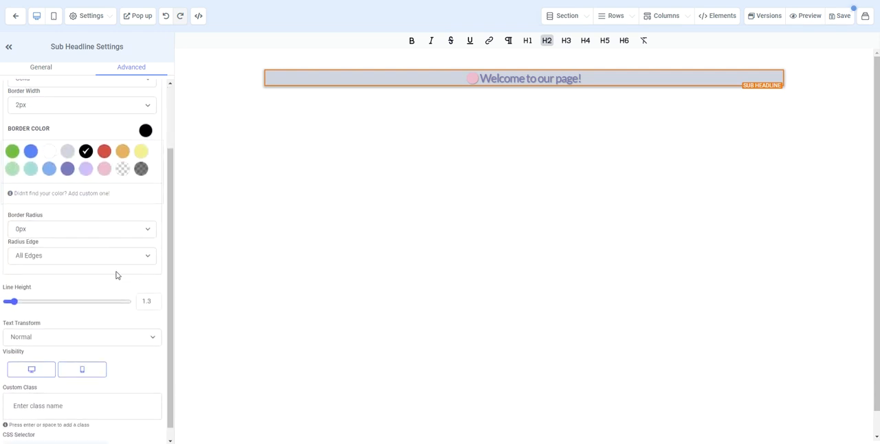
Set the sub headline's border radius to 25px and check the radius edge options, keeping All Edges.
left_click(87, 220)
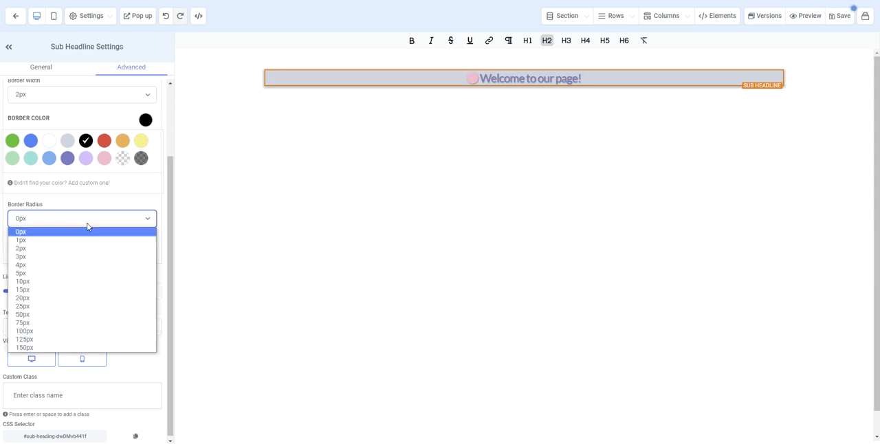
left_click(75, 306)
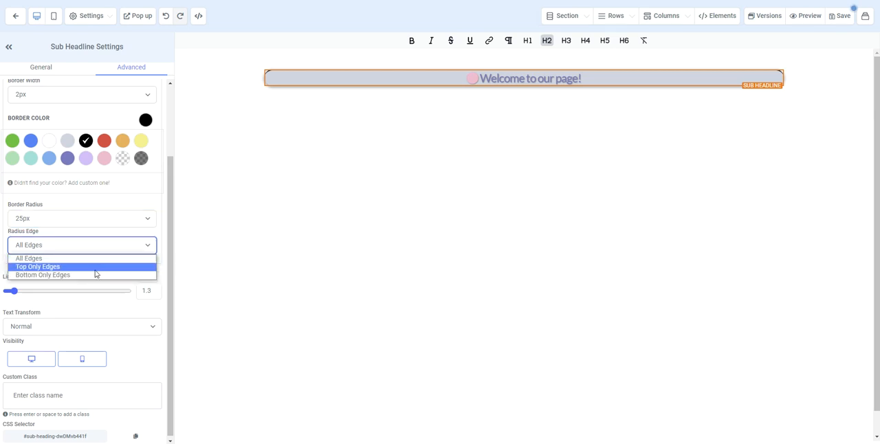
left_click(133, 199)
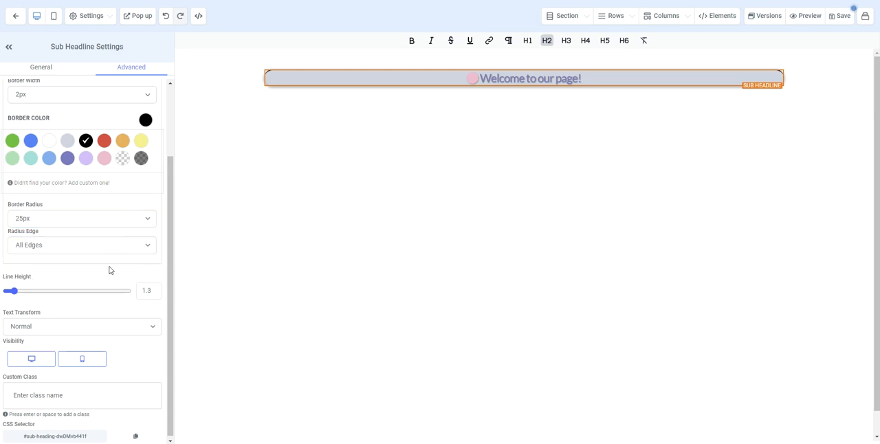
Set the sub headline's line height to 2.5.
left_click(19, 292)
mouse_move(19, 292)
left_mouse_down()
mouse_move(44, 290)
mouse_move(7, 291)
left_mouse_up()
double_click(145, 287)
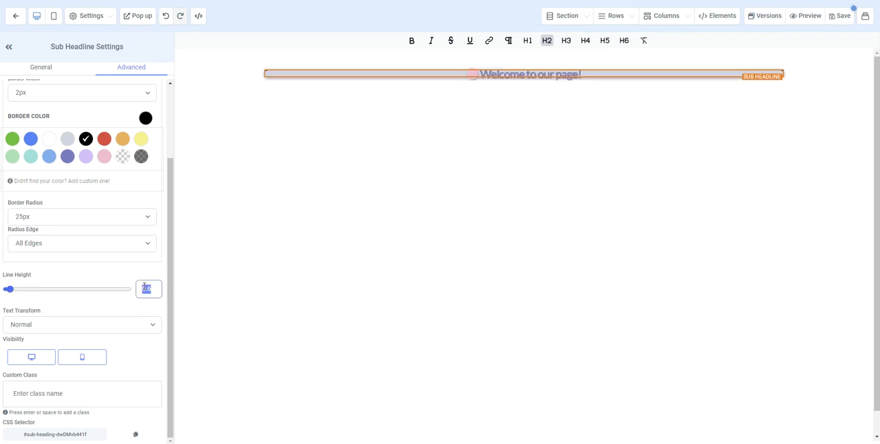
type("205")
key("BackSpace")
key("BackSpace")
type(".5")
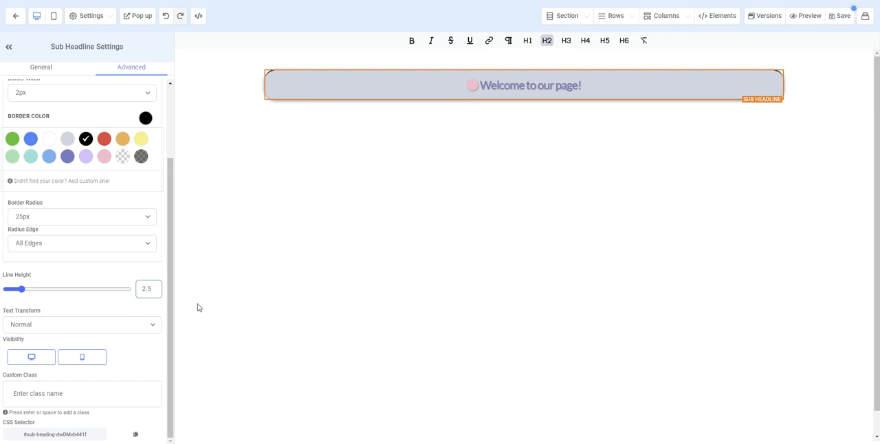
Try the Uppercase and Lowercase text transforms on the sub headline and settle on Capitalize.
left_click(91, 327)
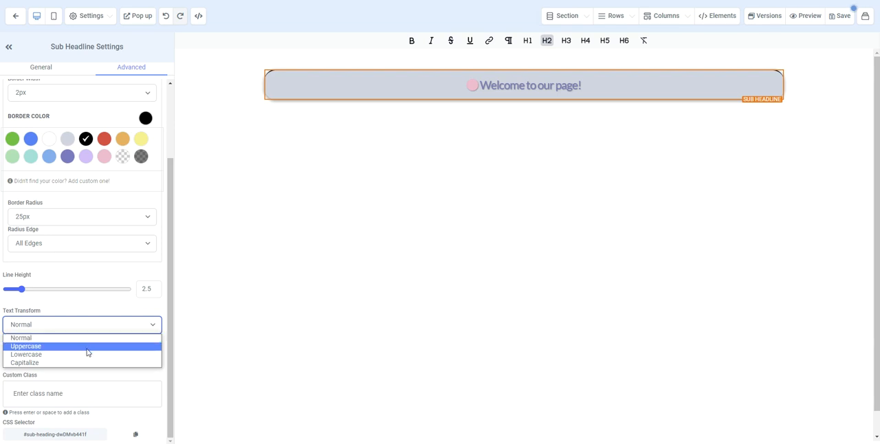
left_click(87, 347)
left_click(94, 325)
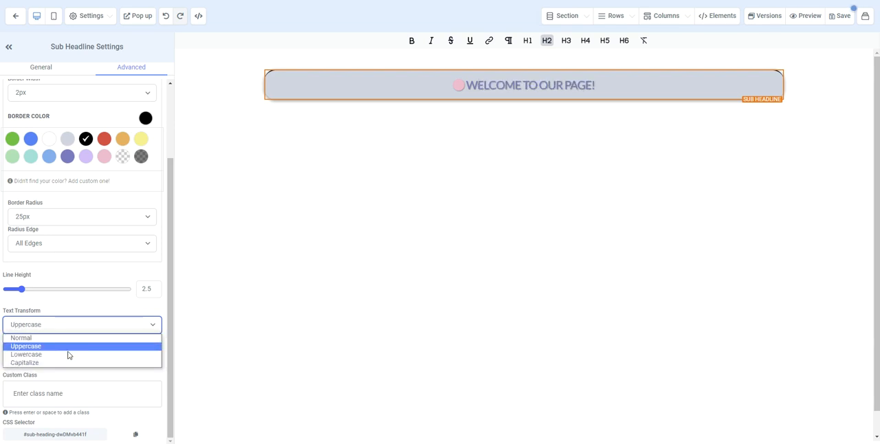
left_click(70, 354)
left_click(78, 327)
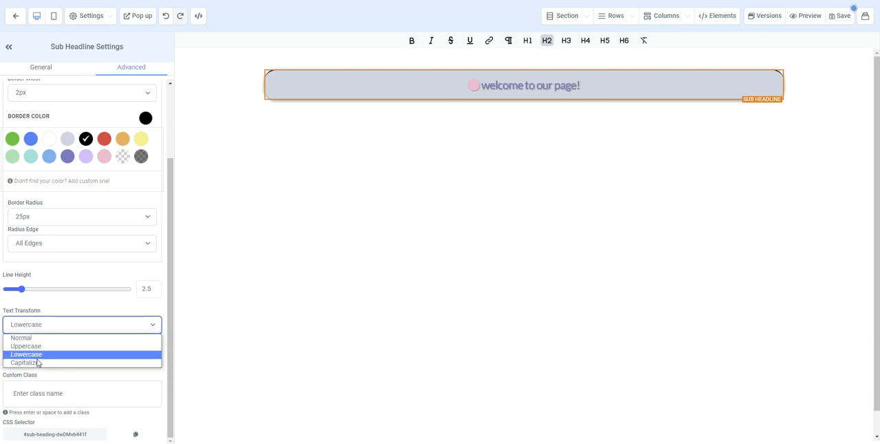
left_click(38, 363)
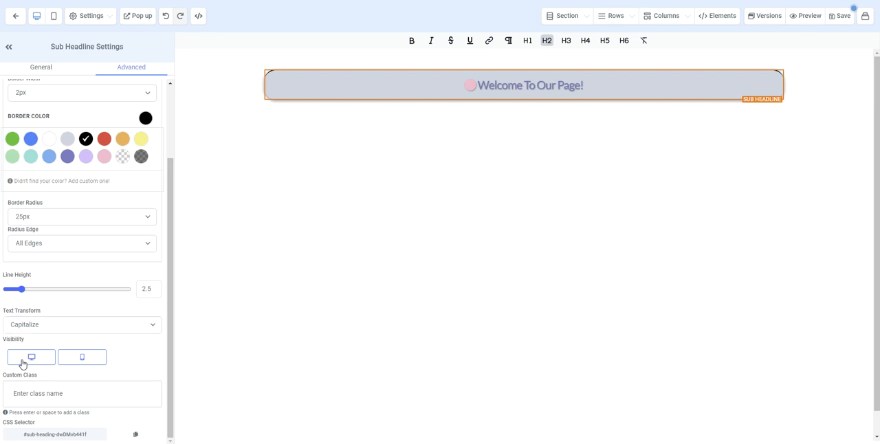
Toggle the sub headline's desktop visibility off and back on.
left_click(23, 364)
left_click(23, 364)
mouse_move(400, 94)
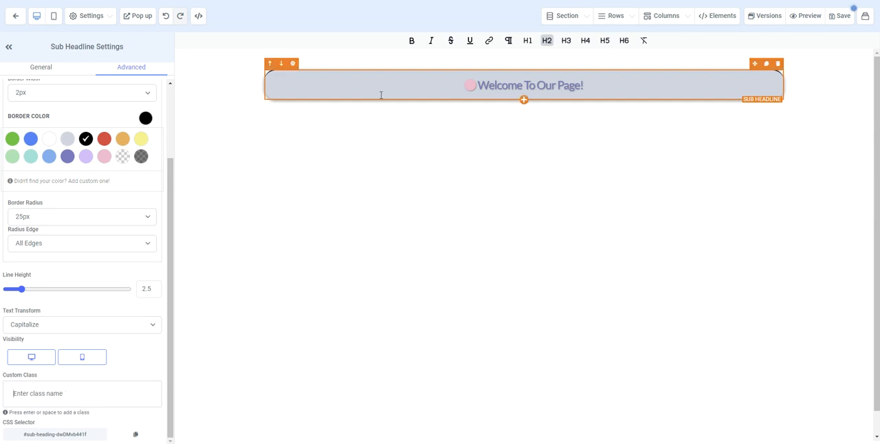